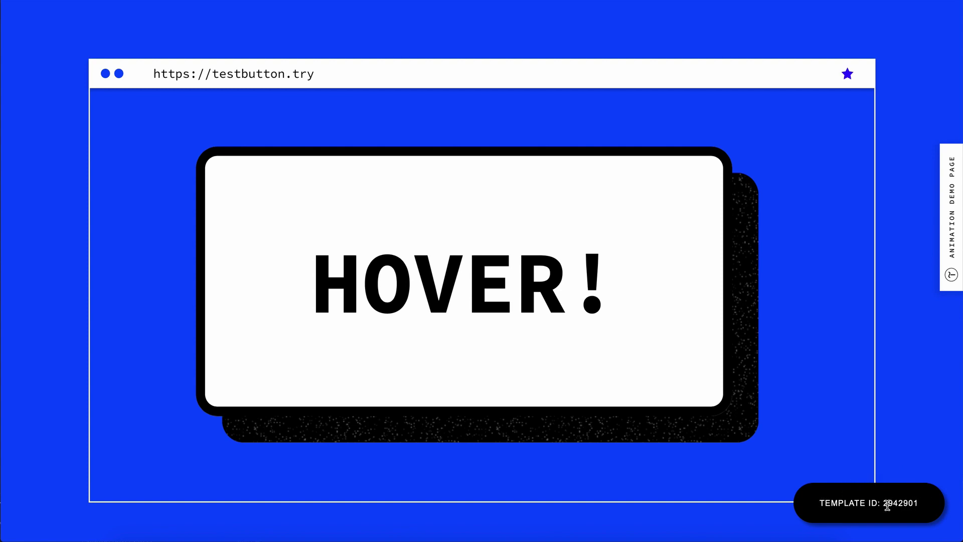
# - Select the template ID 2942901 in the demo page's bottom-right badge for copying
pyautogui.moveTo(883, 505); pyautogui.dragTo(926, 507)
pyautogui.hotkey('ctrl', 'c')
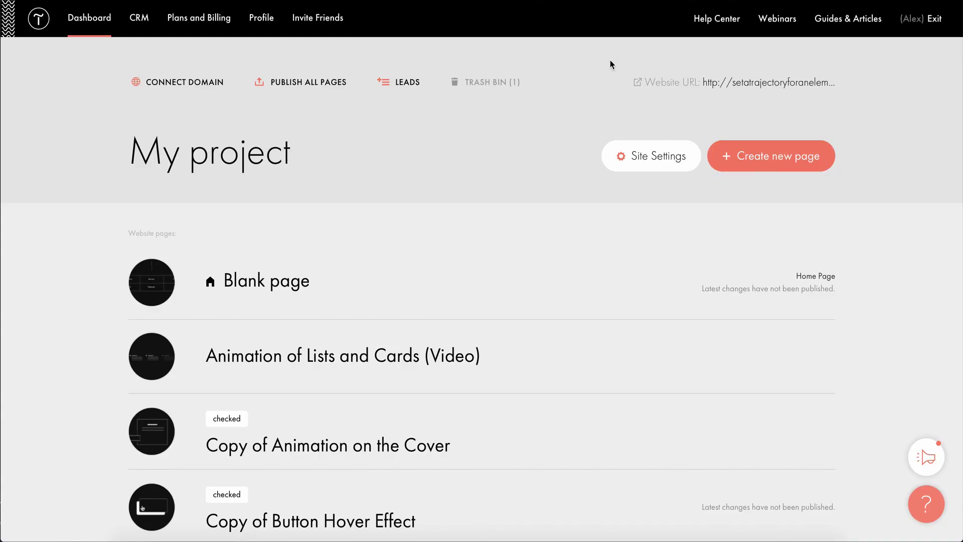
# - Create a new page in My project from pasted template ID 2942901
pyautogui.click(760, 167)
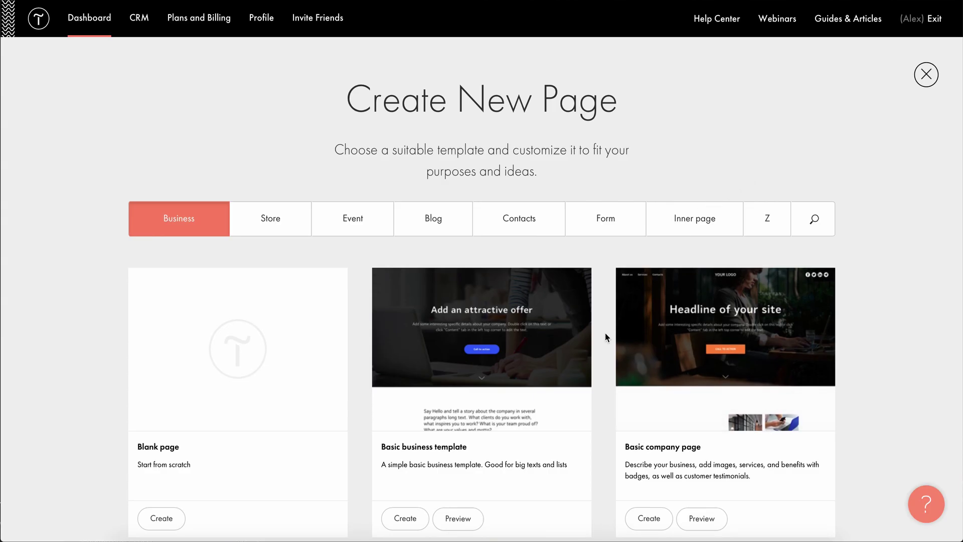
pyautogui.scroll(-20, 604, 333)
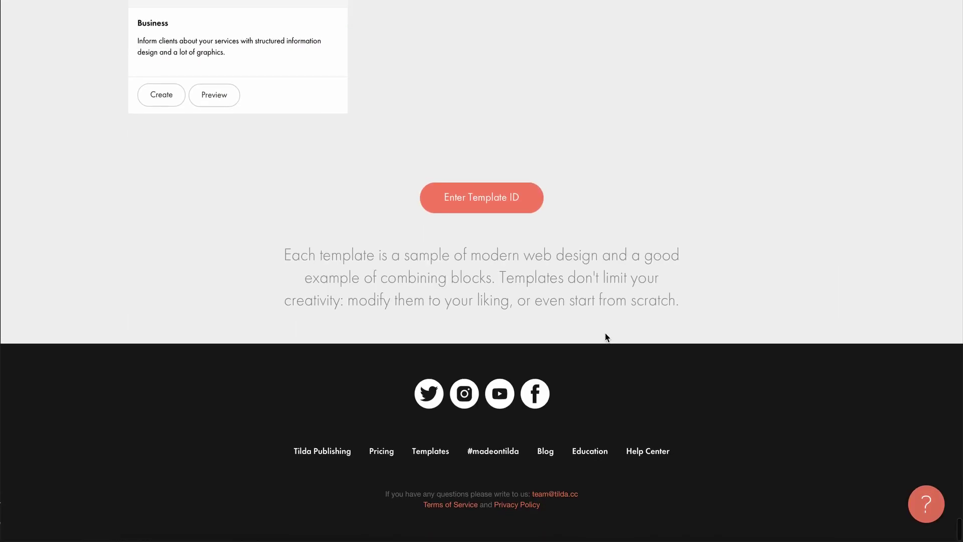
pyautogui.click(450, 197)
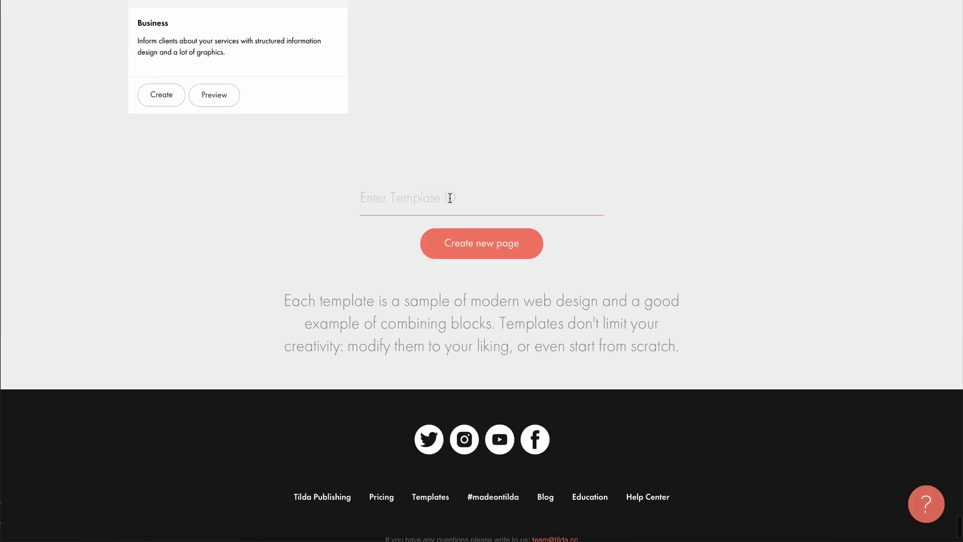
pyautogui.hotkey('ctrl', 'v')
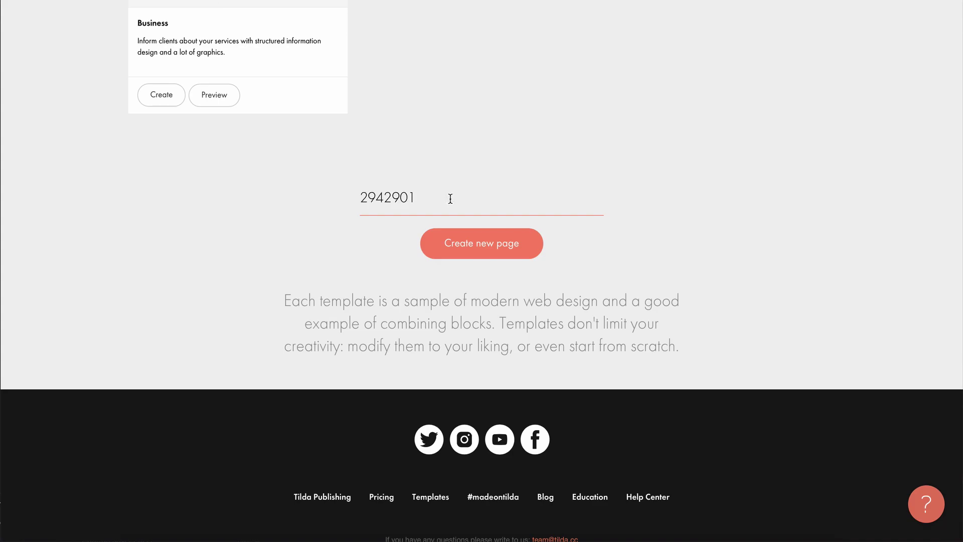
pyautogui.click(452, 241)
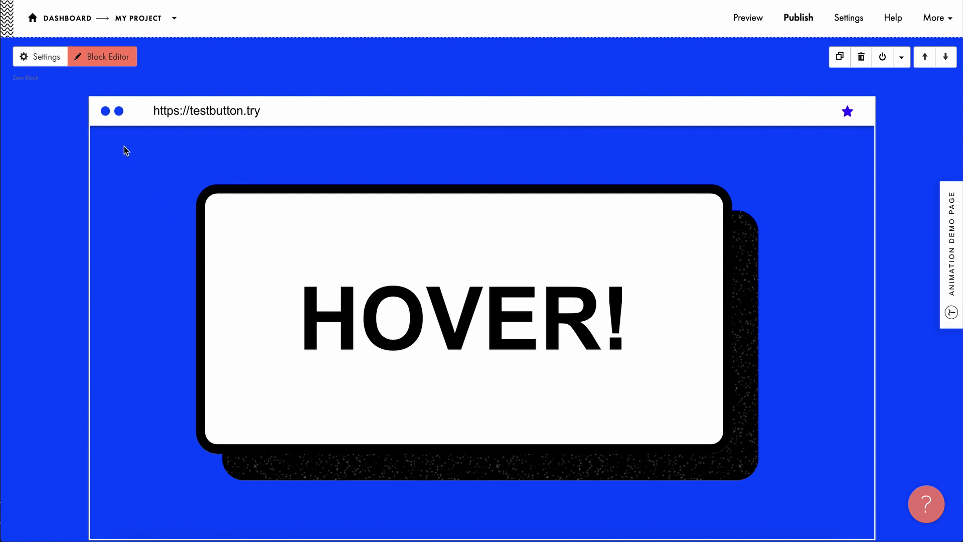
# - Open the HOVER! button's Element Settings in the Block Editor, scrolled to Step-by-Step Animation
pyautogui.click(88, 70)
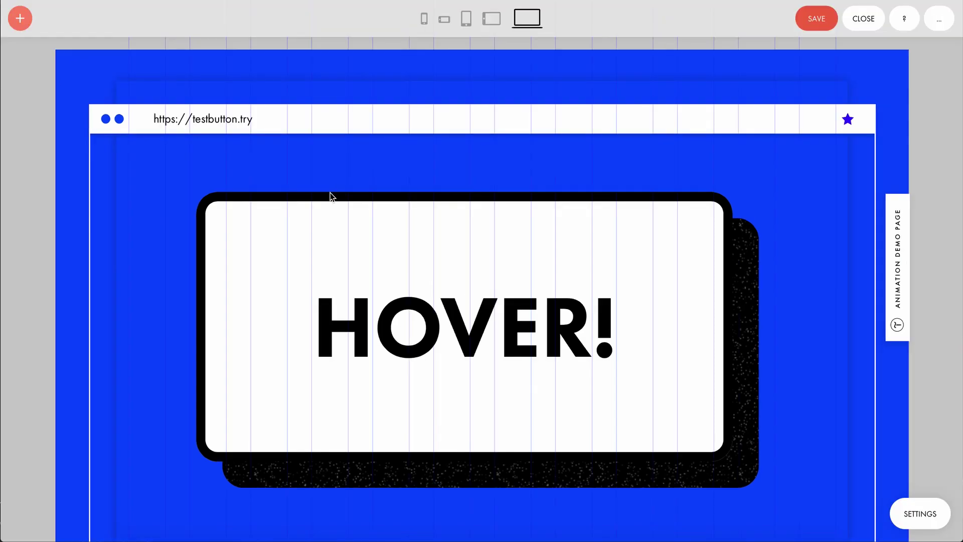
pyautogui.click(448, 276)
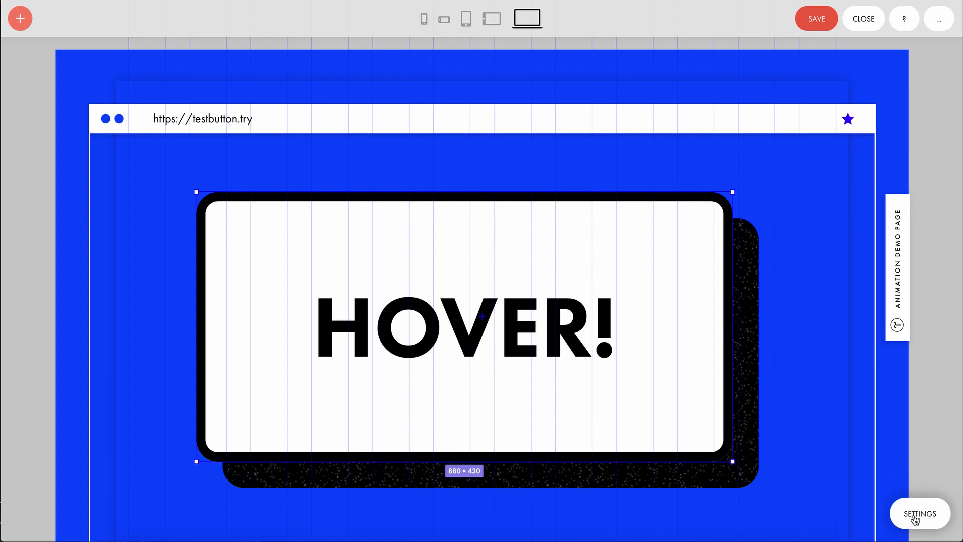
pyautogui.press('Tab')
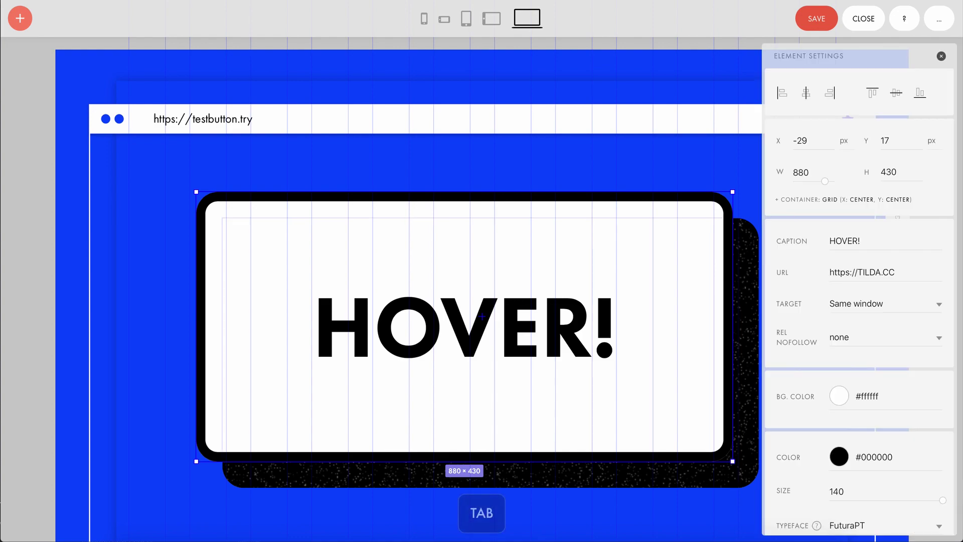
pyautogui.press('Tab')
pyautogui.press('Tab')
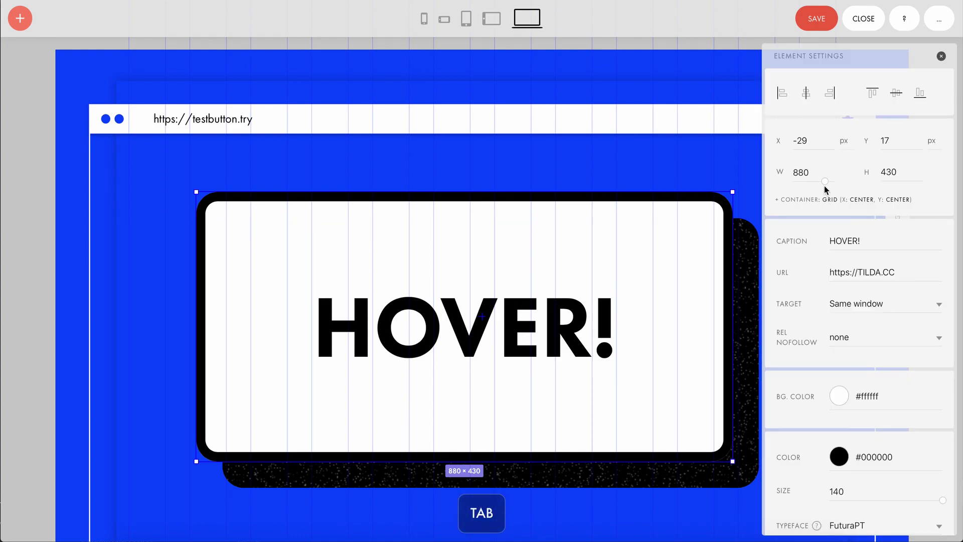
pyautogui.scroll(-10, 813, 287)
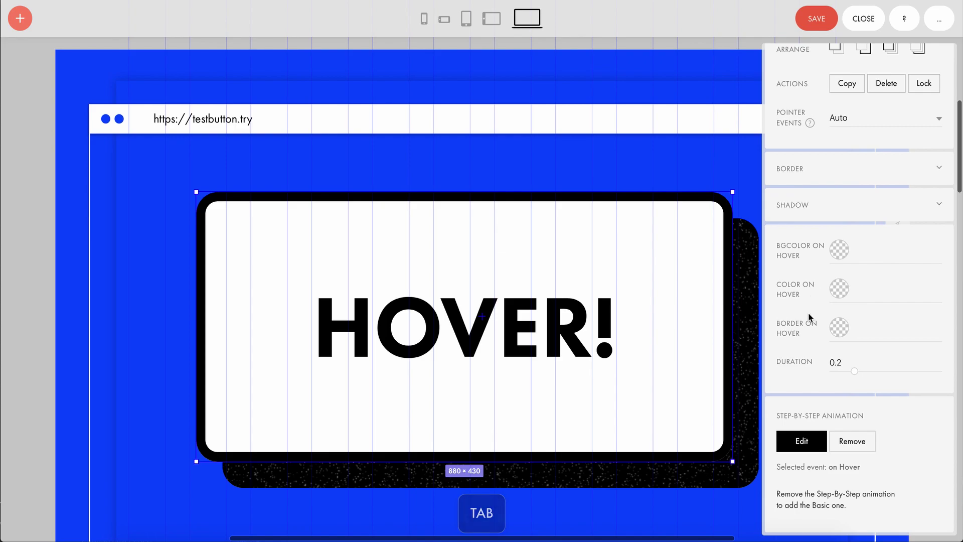
# - Open the button's step-by-step animation editor and keep the Event set to on Hover
pyautogui.click(813, 443)
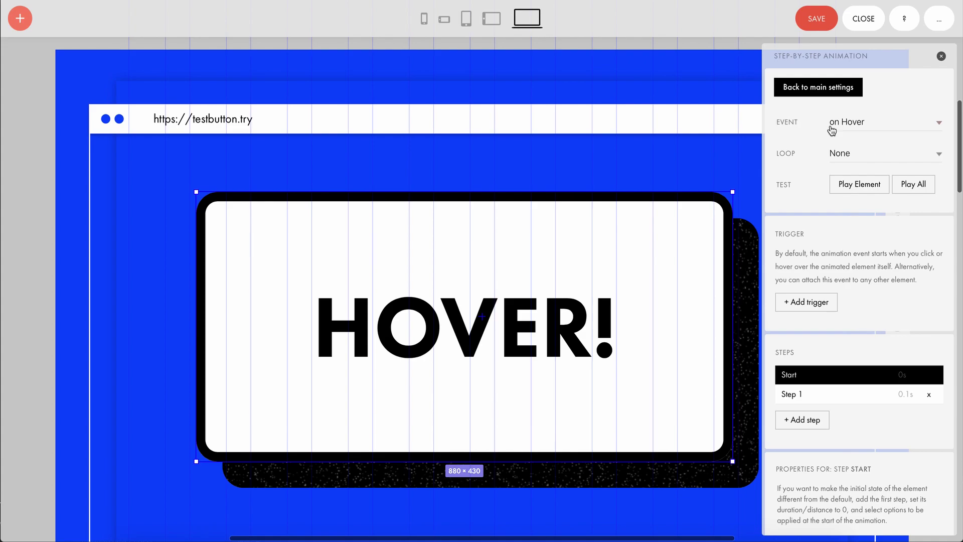
pyautogui.click(890, 127)
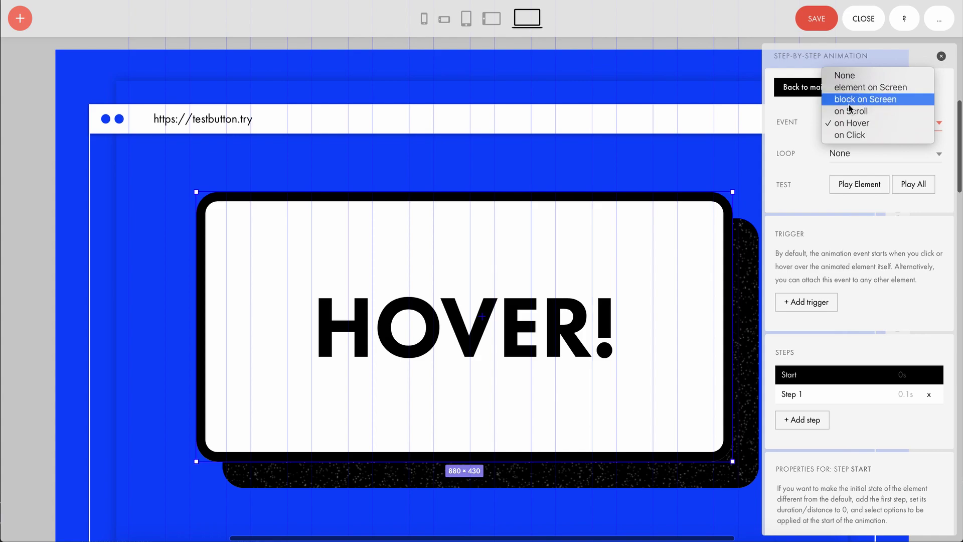
pyautogui.click(842, 125)
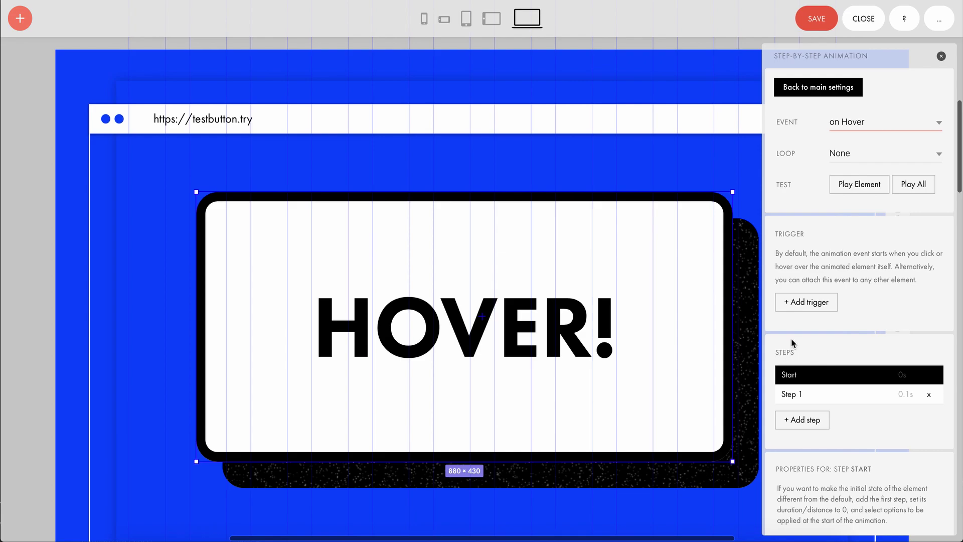
# - Compare Start and Step 1, ending on Step 1: 0.1 s, 42/42 px move, Linear easing
pyautogui.click(839, 398)
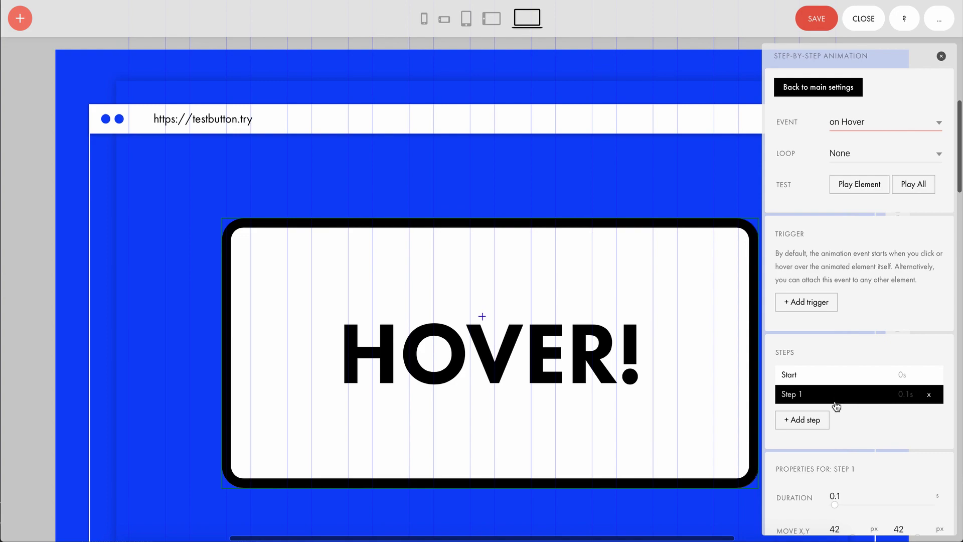
pyautogui.scroll(-2, 833, 405)
pyautogui.scroll(-2, 833, 404)
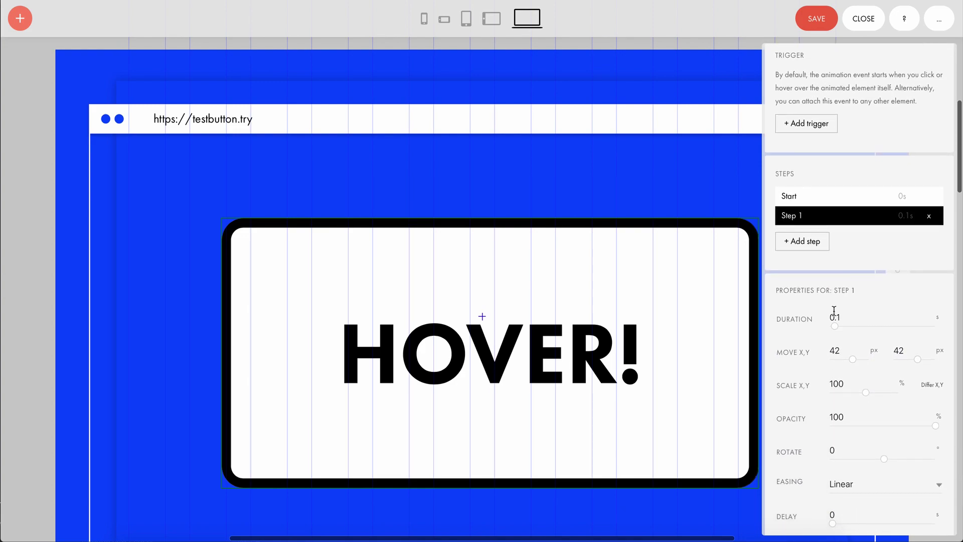
pyautogui.click(838, 203)
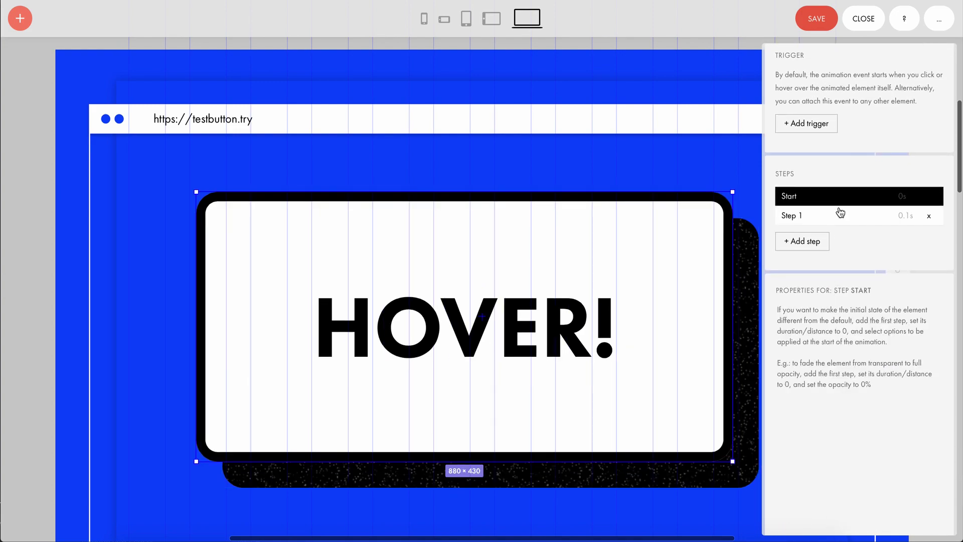
pyautogui.click(840, 221)
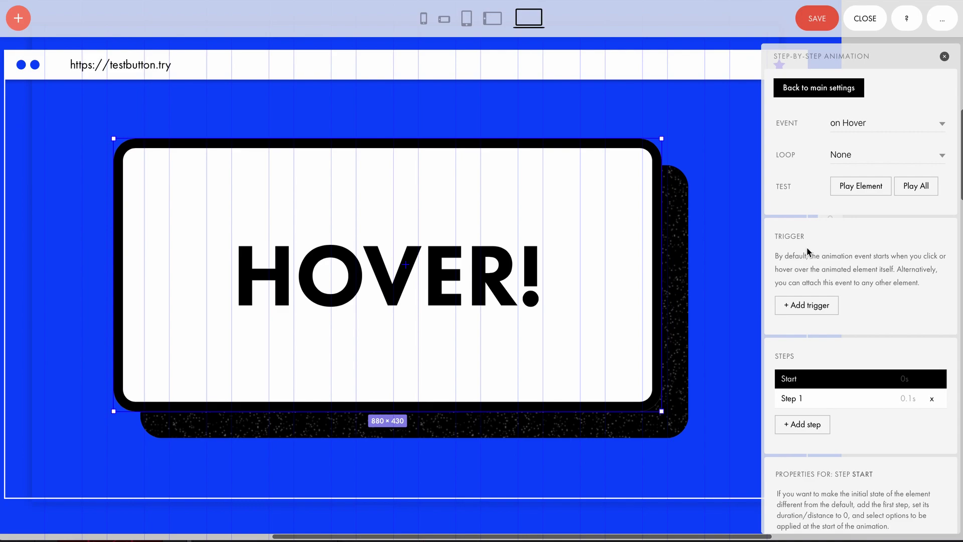
pyautogui.scroll(-5, 808, 251)
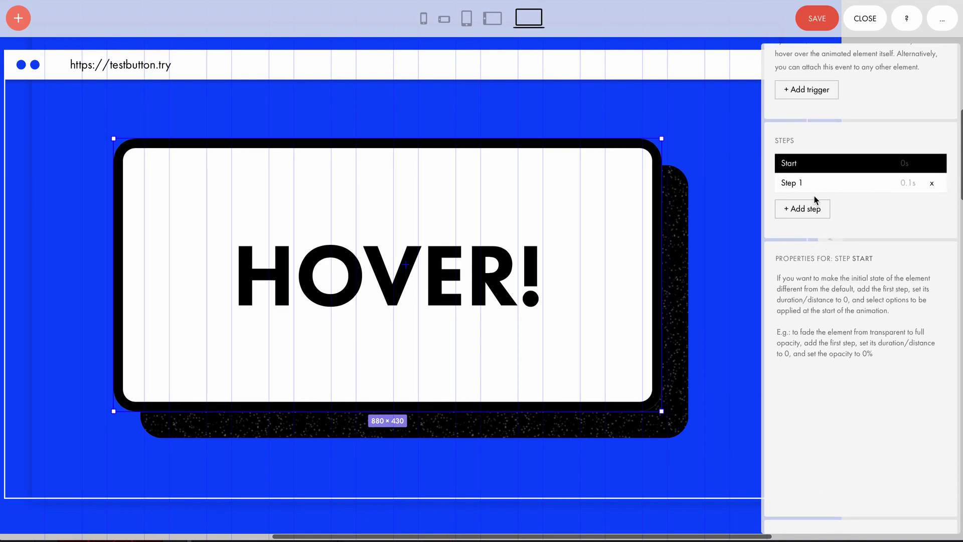
pyautogui.click(849, 190)
pyautogui.scroll(-1, 802, 301)
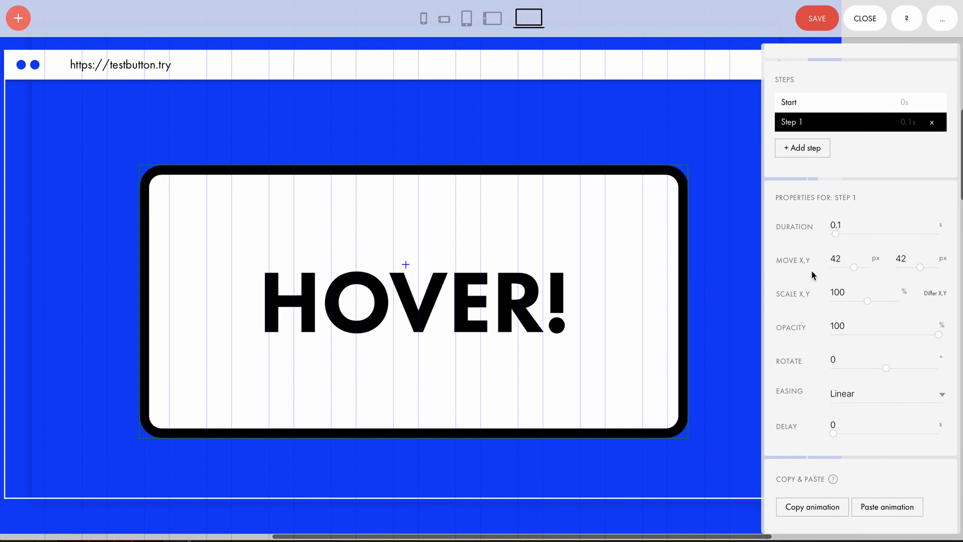
pyautogui.moveTo(854, 267)
pyautogui.mouseDown()
pyautogui.moveTo(812, 266)
pyautogui.moveTo(854, 267)
pyautogui.mouseUp()
pyautogui.moveTo(841, 261); pyautogui.dragTo(812, 259)
pyautogui.moveTo(911, 257); pyautogui.dragTo(888, 257)
pyautogui.click(925, 255)
pyautogui.click(841, 103)
pyautogui.click(838, 123)
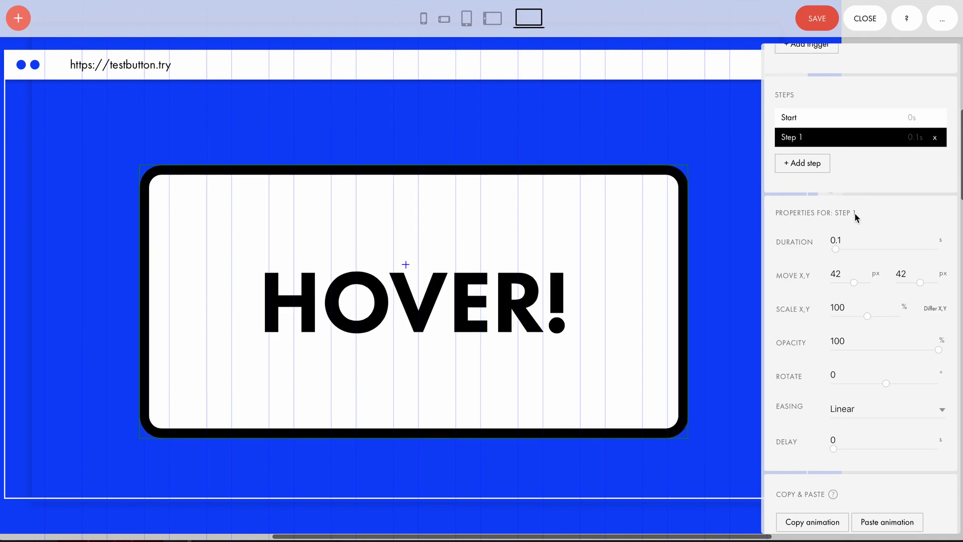
pyautogui.moveTo(861, 238); pyautogui.dragTo(817, 242)
pyautogui.click(864, 241)
# - Save and close the block editor, then preview the HOVER! page
pyautogui.click(822, 25)
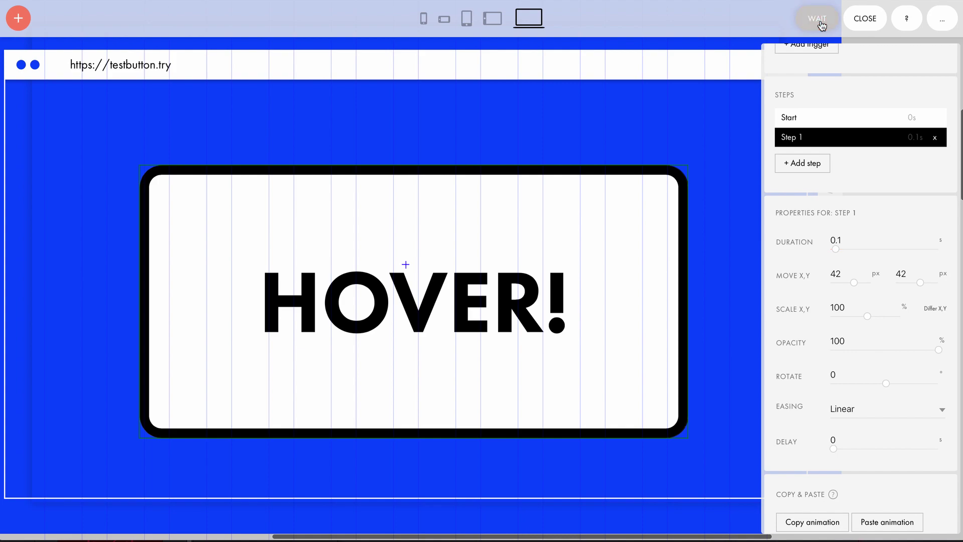
pyautogui.click(866, 24)
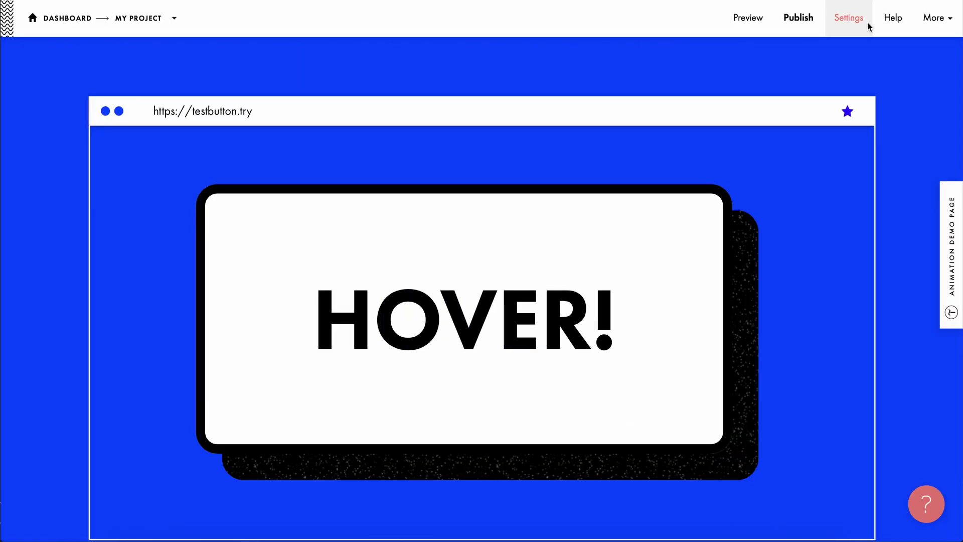
pyautogui.click(756, 18)
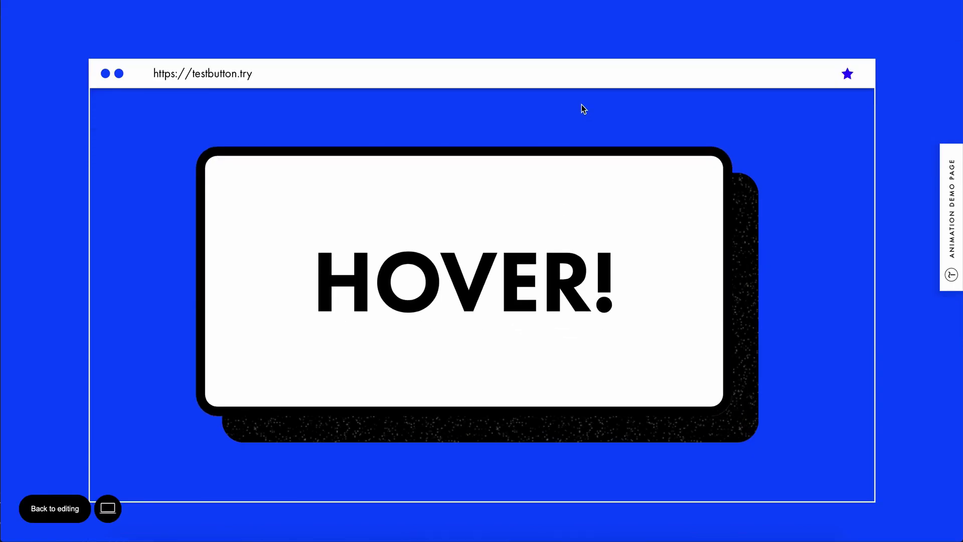